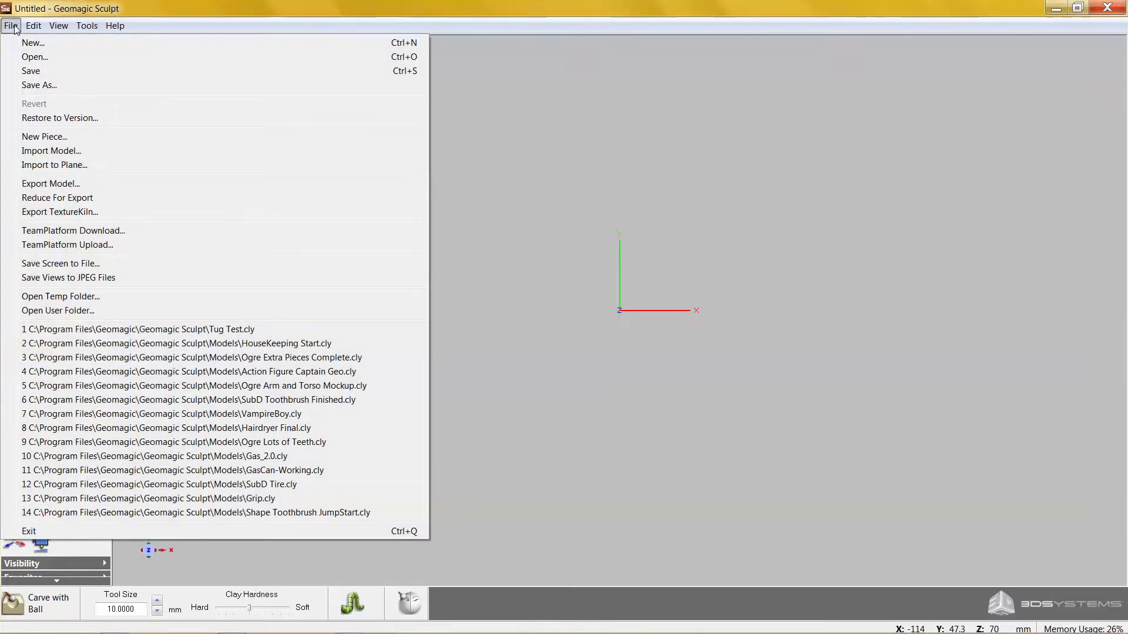
Open Ogre Extra Pieces Complete.cly from the Models folder and display the Object List.
{"action": "left_click", "coordinate": [26, 57]}
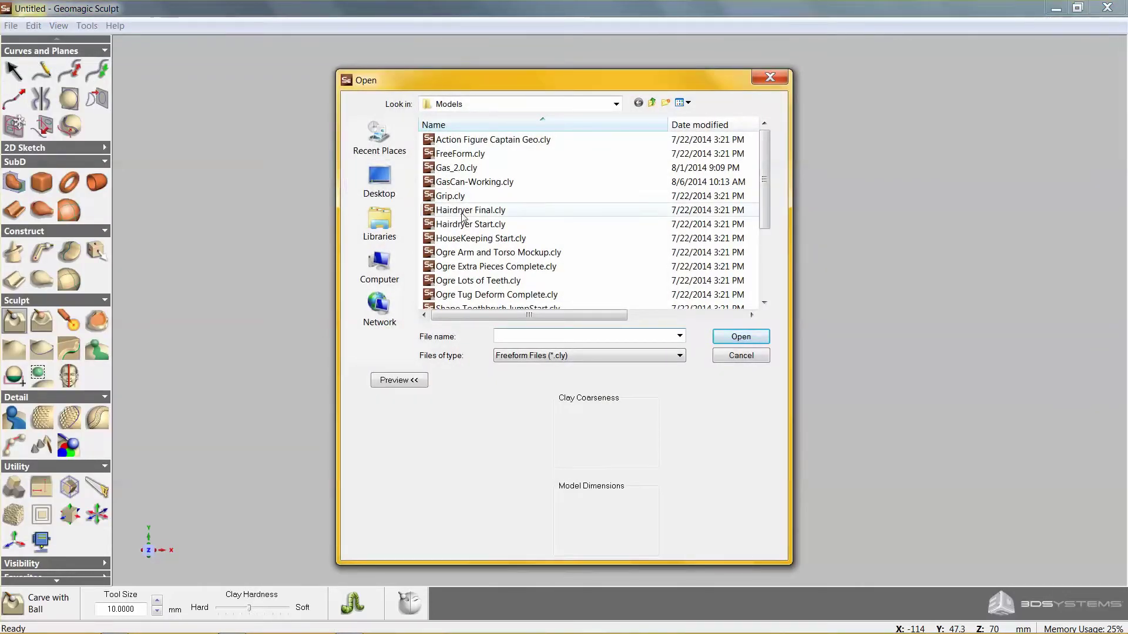
{"action": "left_click", "coordinate": [489, 267]}
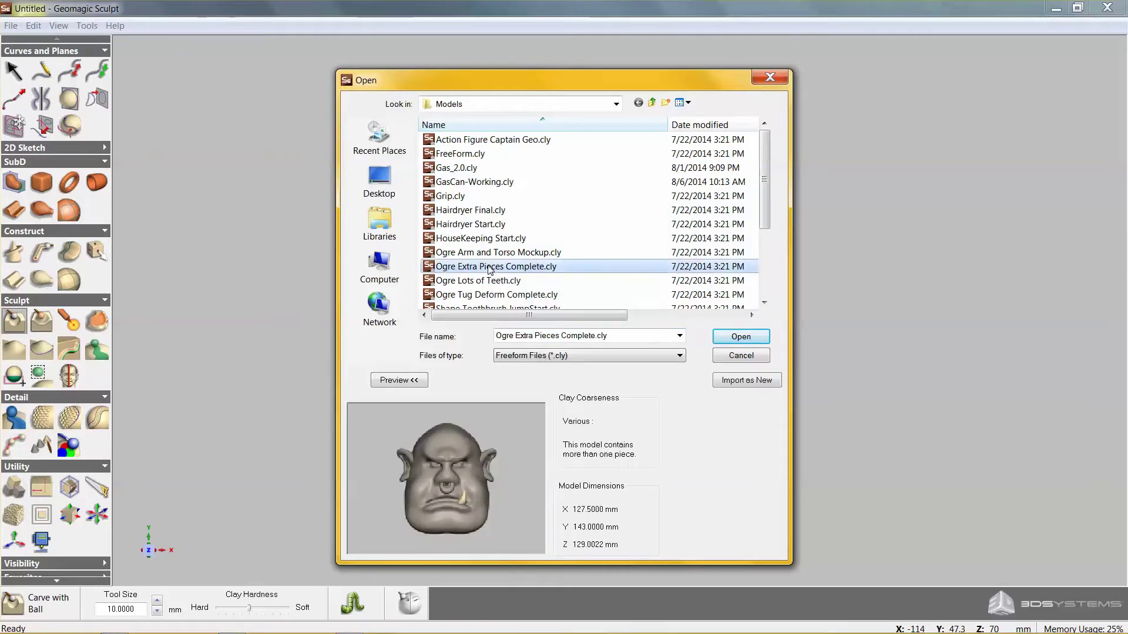
{"action": "left_click", "coordinate": [720, 339]}
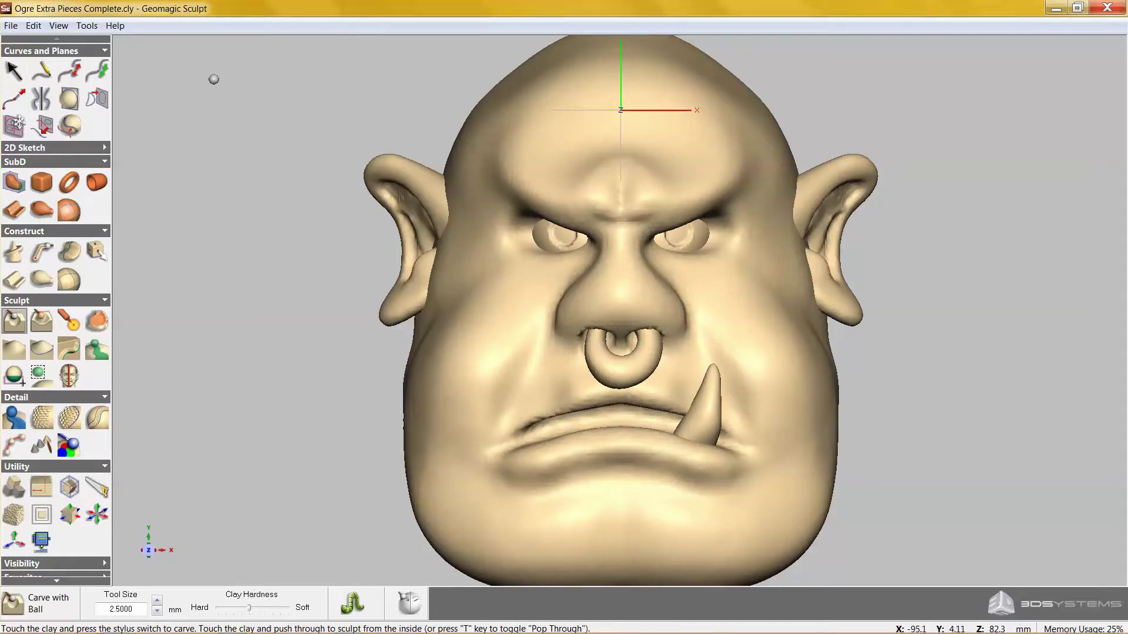
{"action": "left_click", "coordinate": [87, 26]}
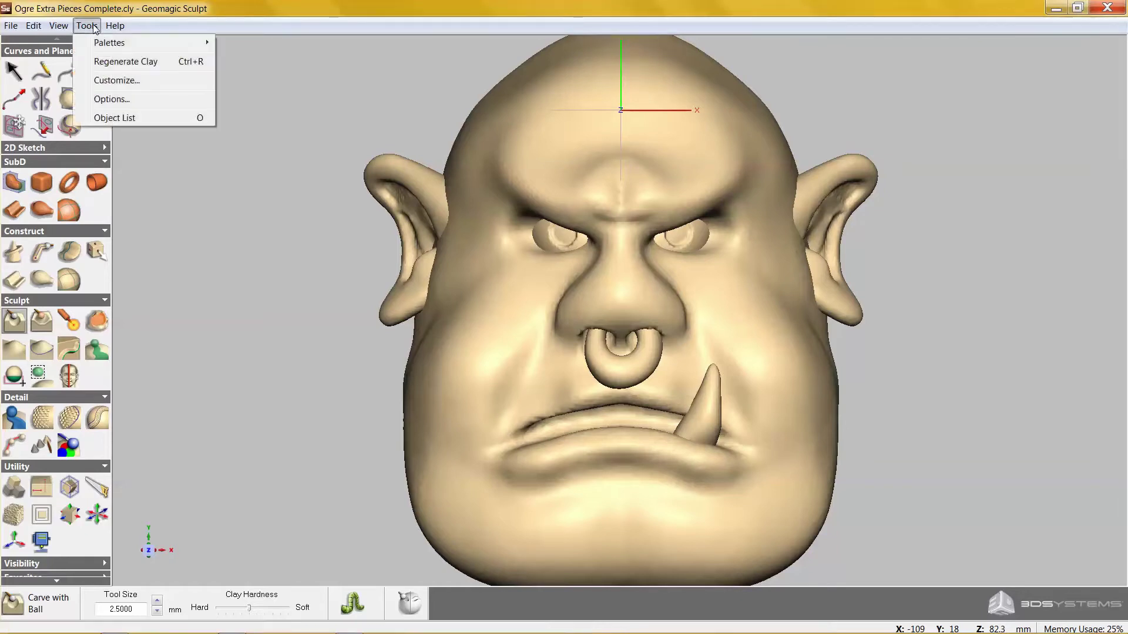
{"action": "left_click", "coordinate": [115, 118]}
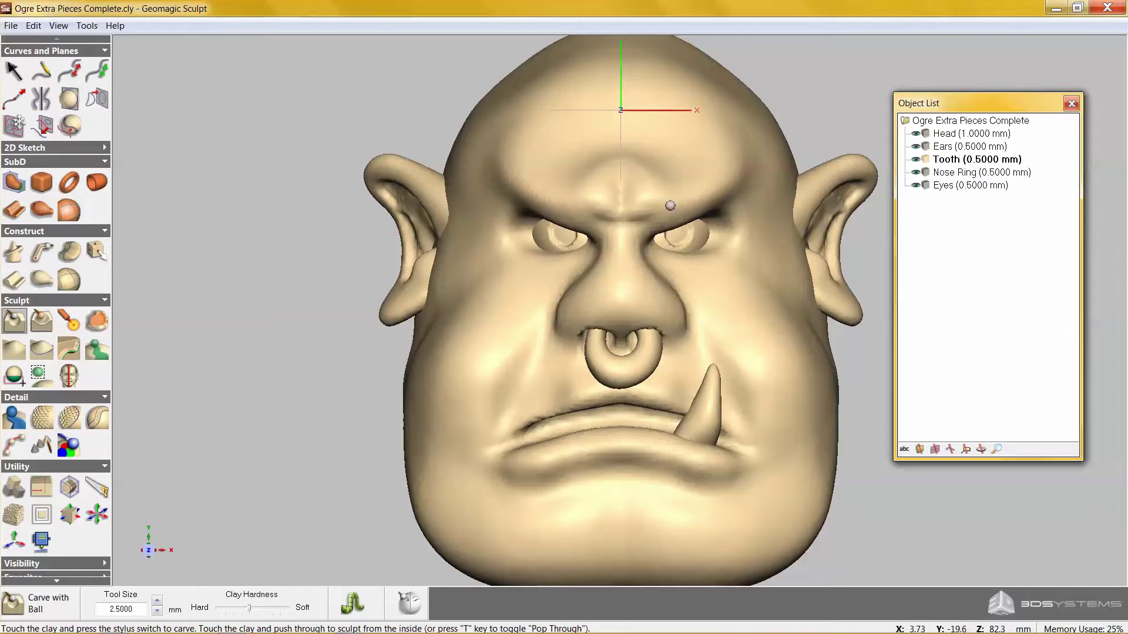
Hide the Head piece to view the parts inside it, and show it again.
{"action": "left_click", "coordinate": [1019, 125]}
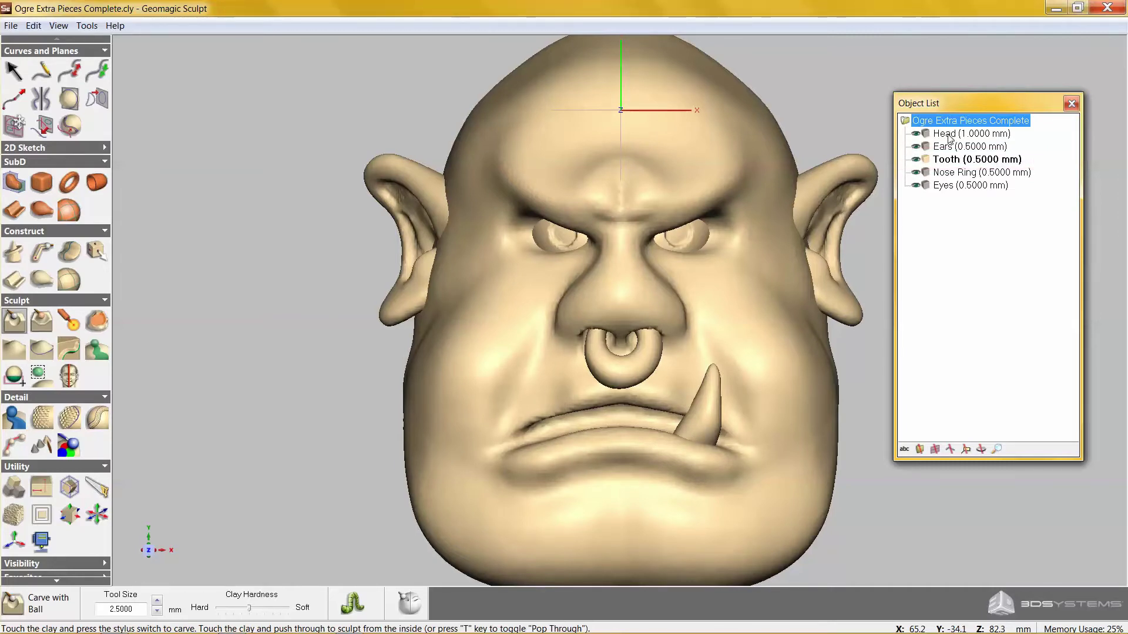
{"action": "left_click", "coordinate": [916, 135]}
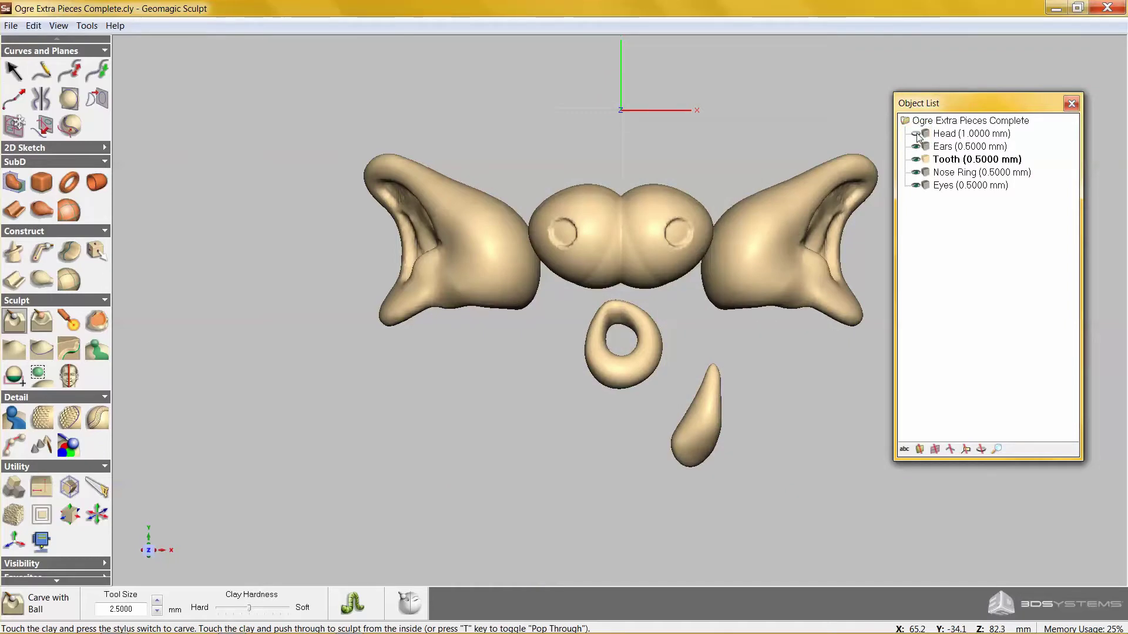
{"action": "left_click", "coordinate": [917, 135]}
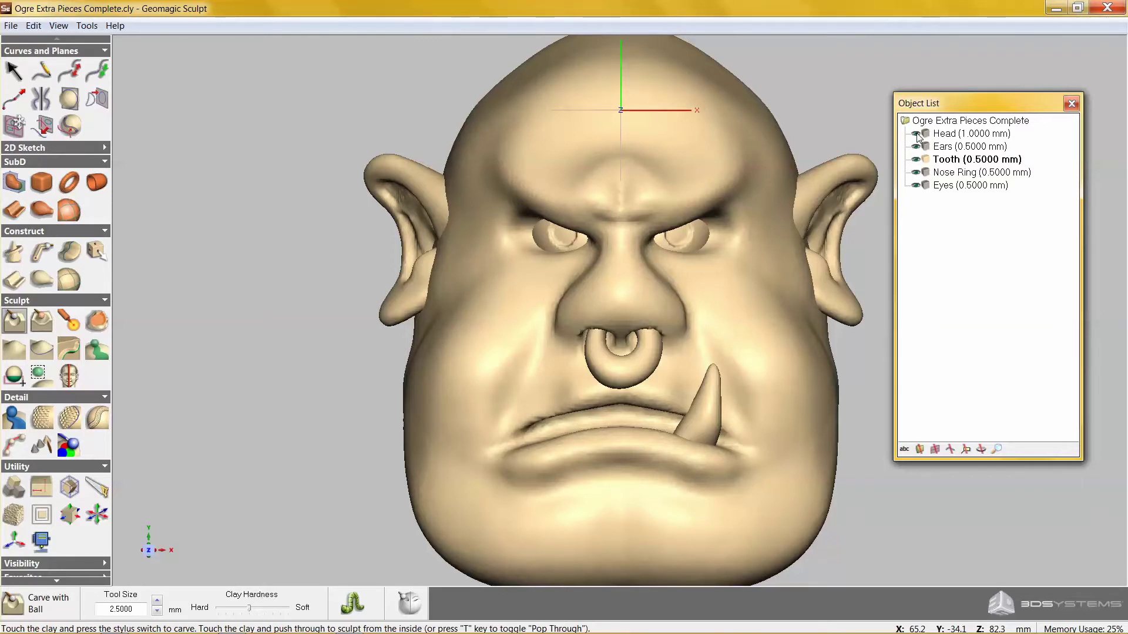
Make the Head the active piece and highlight the Ears and the Tooth one after the other.
{"action": "right_click", "coordinate": [928, 136]}
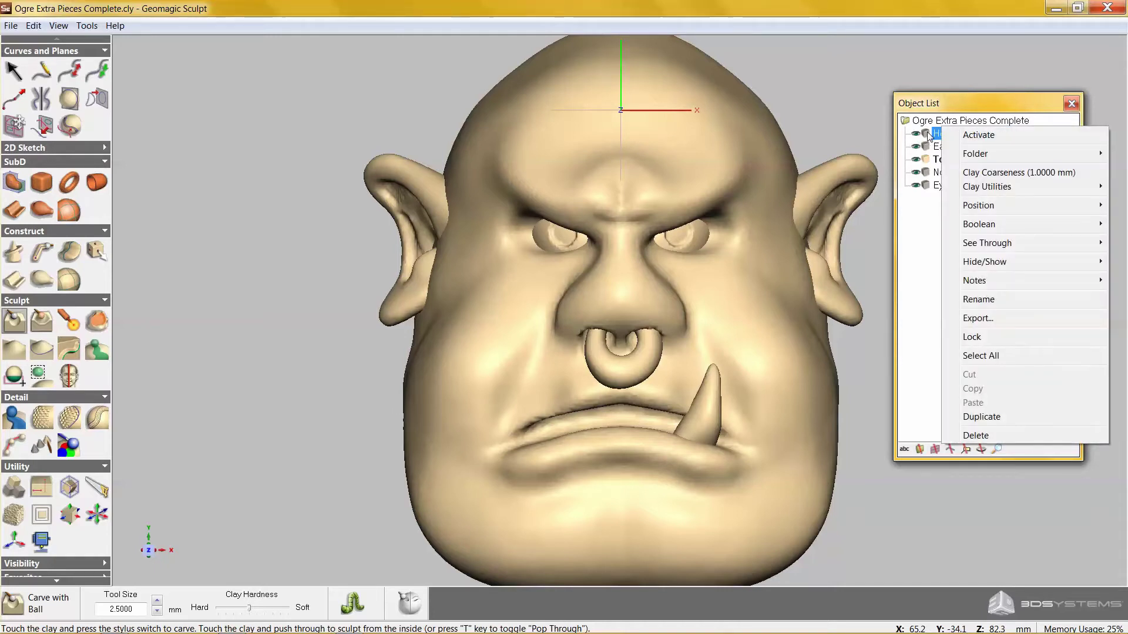
{"action": "left_click", "coordinate": [979, 136]}
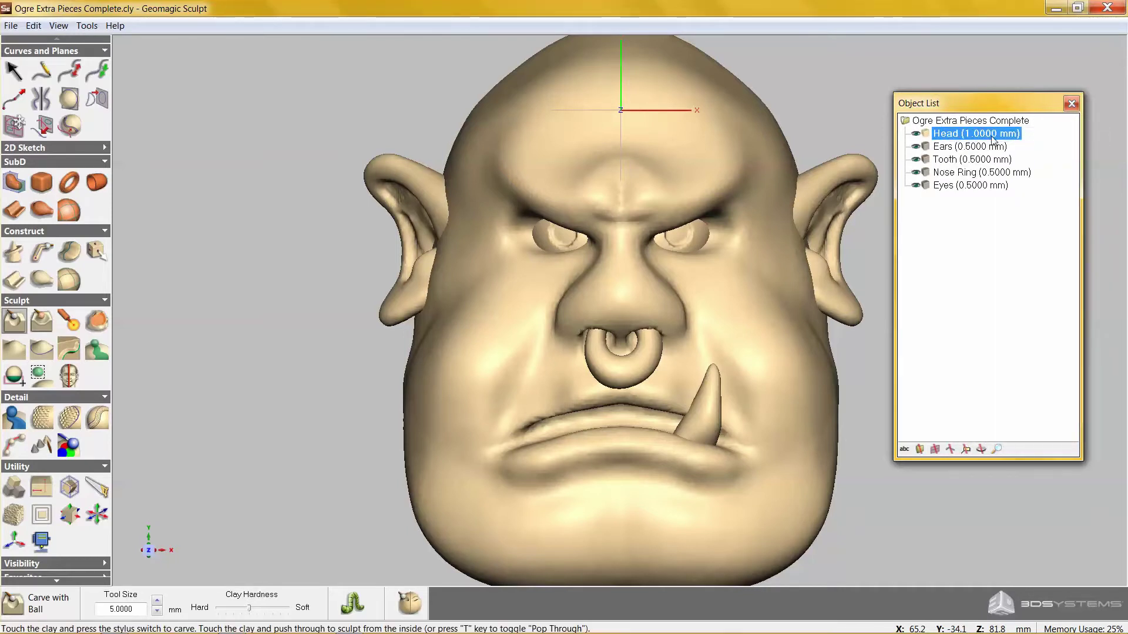
{"action": "left_click", "coordinate": [942, 147]}
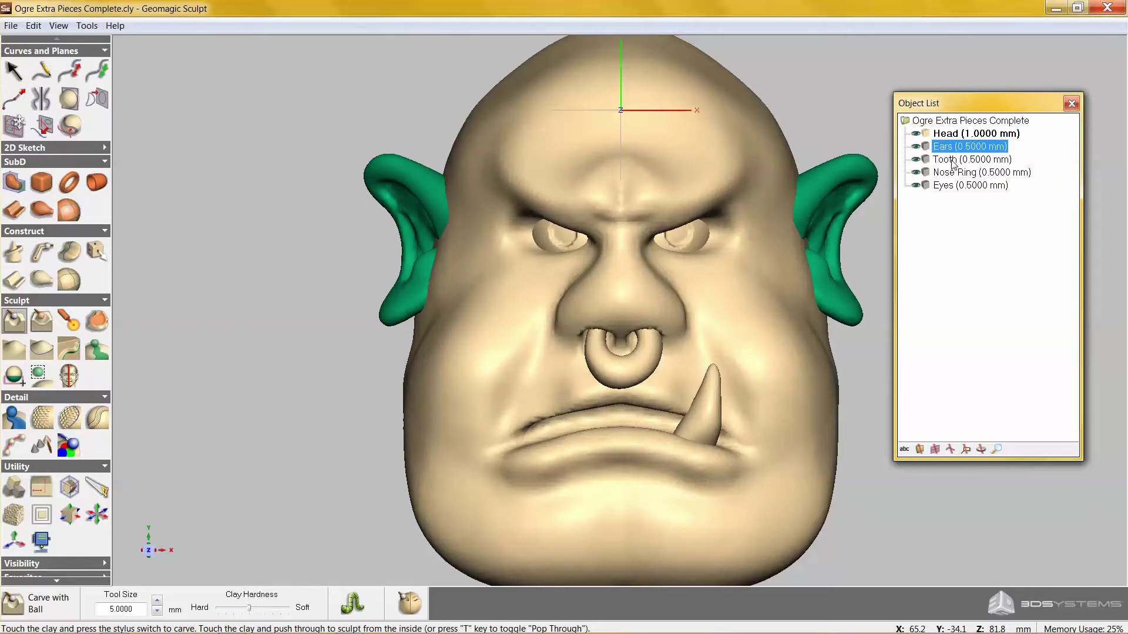
{"action": "left_click", "coordinate": [952, 164]}
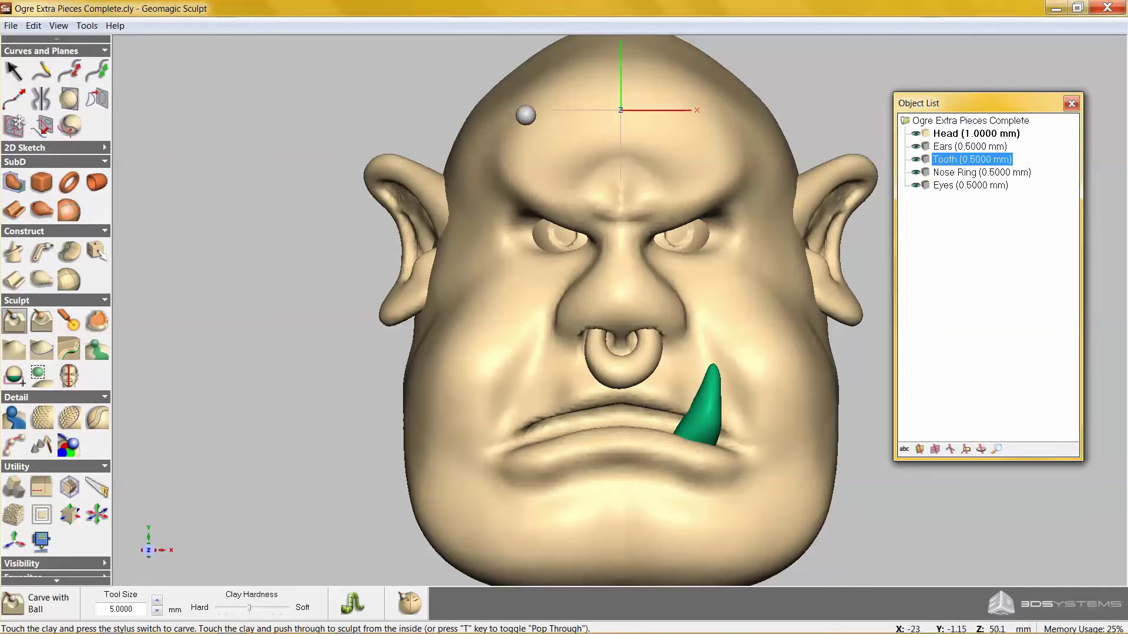
Open the model HouseKeeping Start.cly from the Models folder.
{"action": "left_click", "coordinate": [11, 26]}
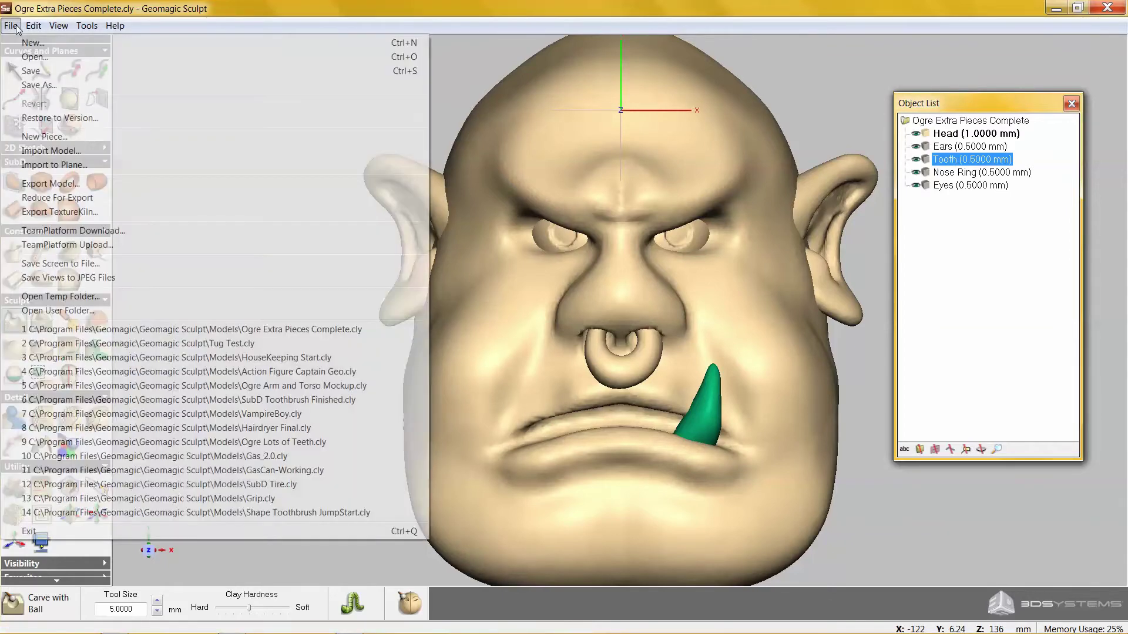
{"action": "left_click", "coordinate": [28, 58]}
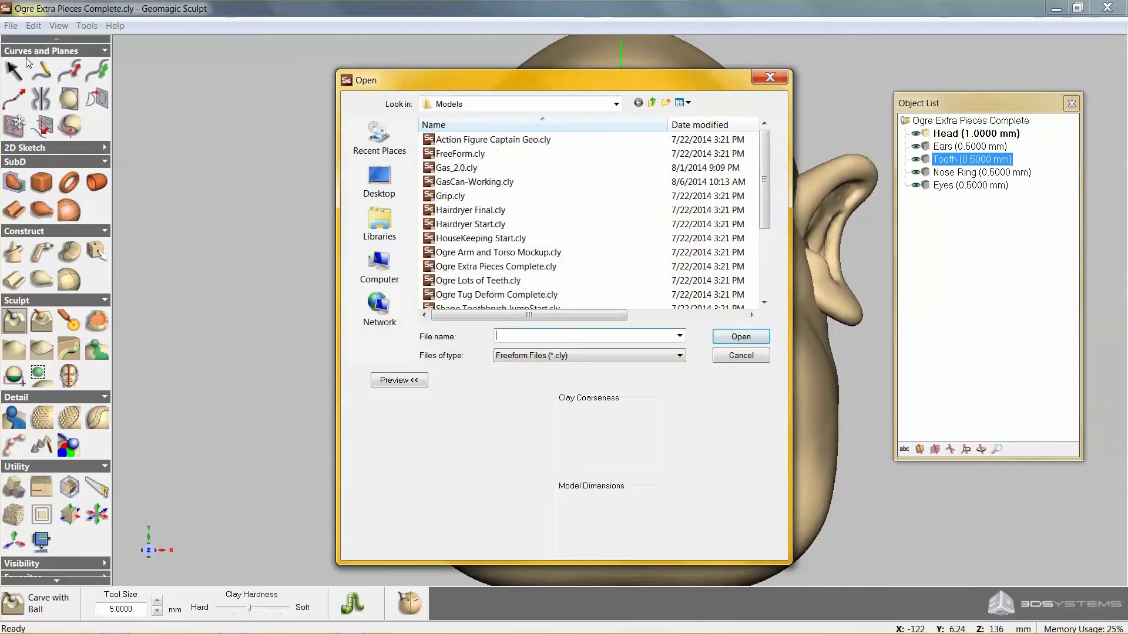
{"action": "left_click", "coordinate": [478, 238]}
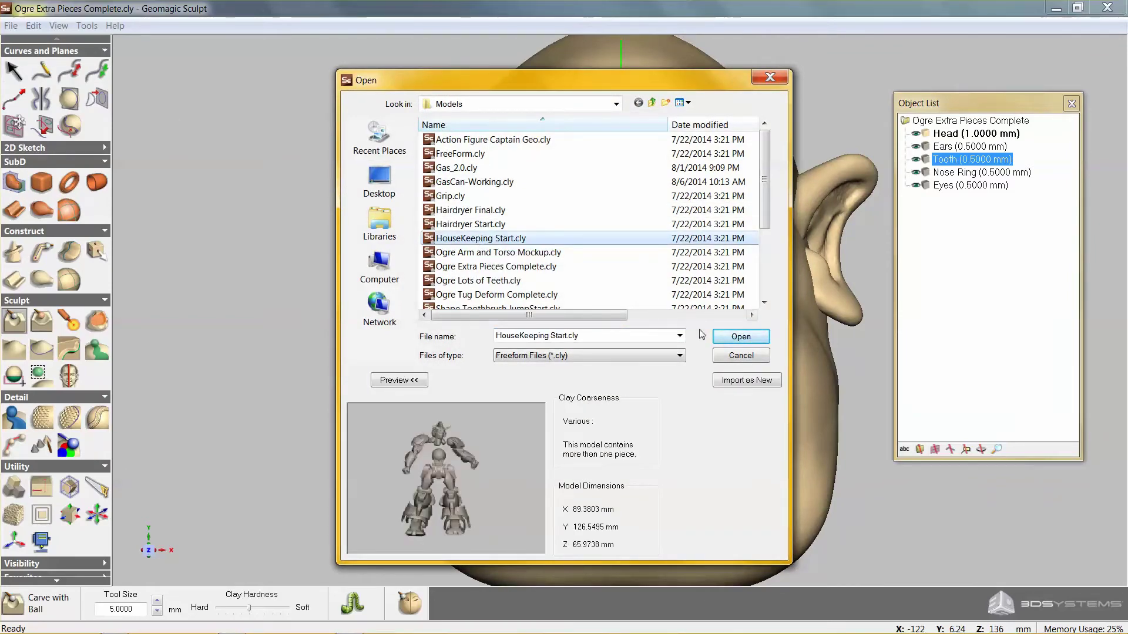
{"action": "left_click", "coordinate": [722, 340]}
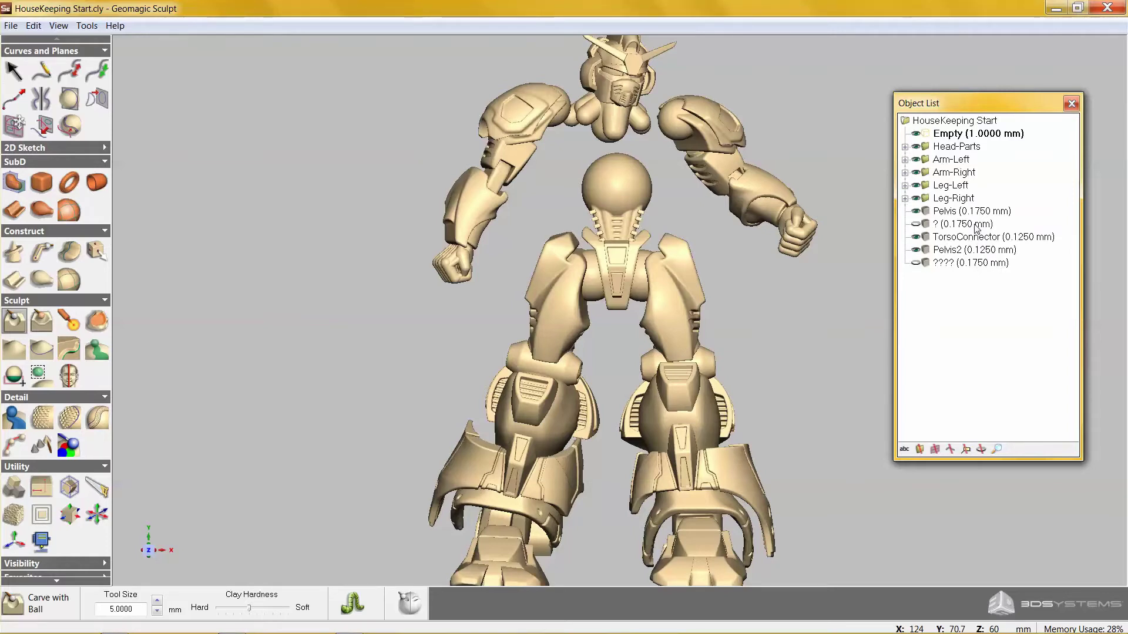
Show the hidden piece named ???? and make it the active piece.
{"action": "left_click", "coordinate": [915, 263]}
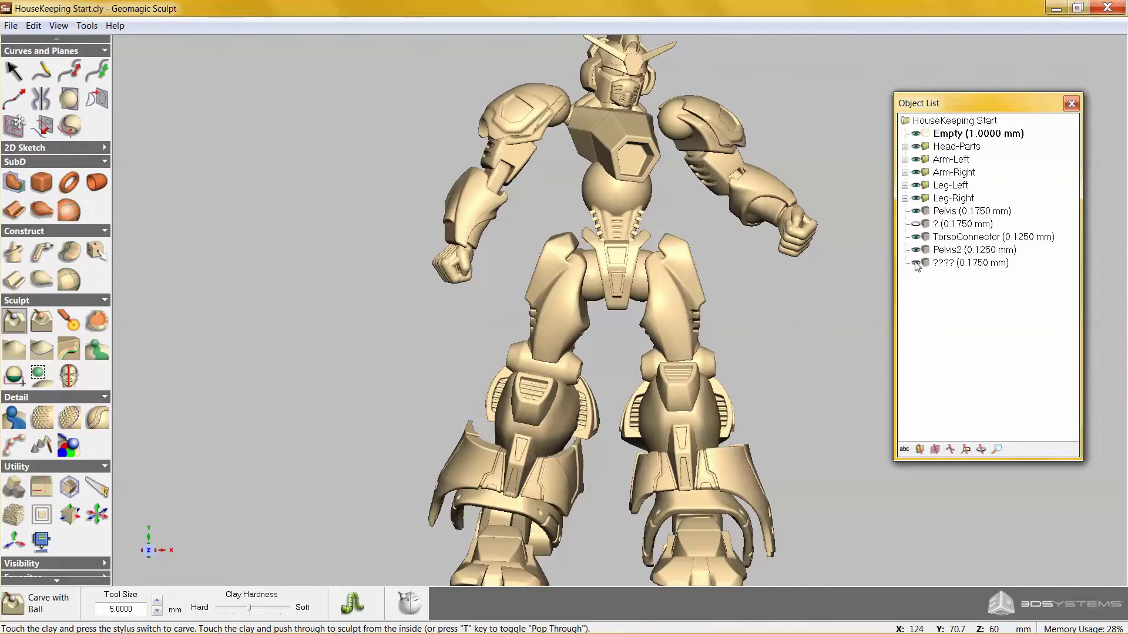
{"action": "right_click", "coordinate": [929, 267]}
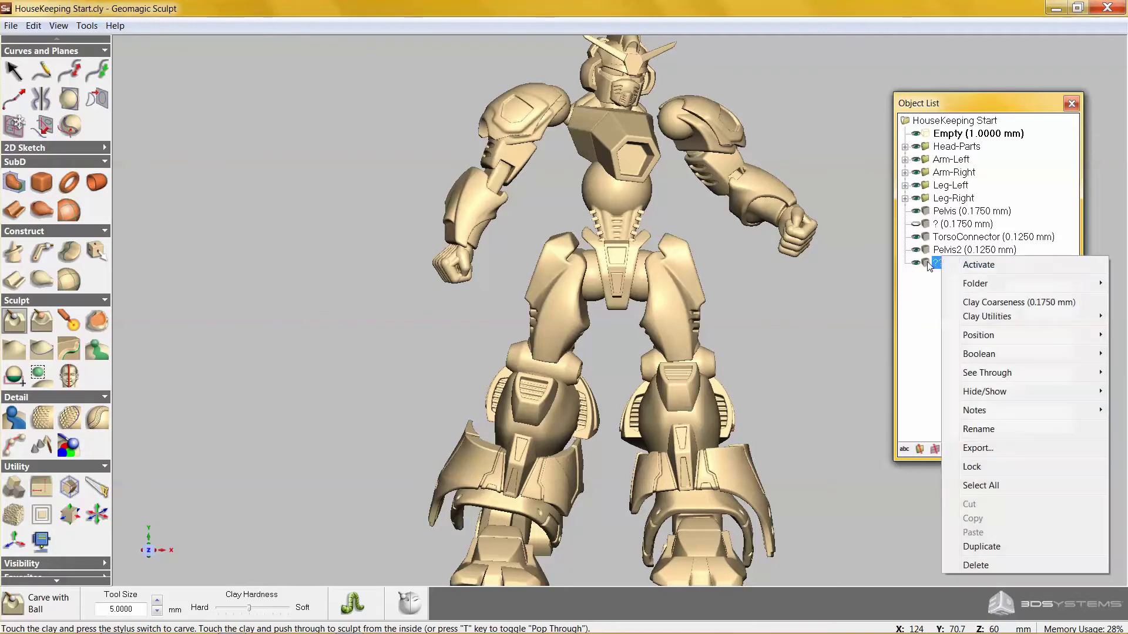
{"action": "left_click", "coordinate": [970, 265]}
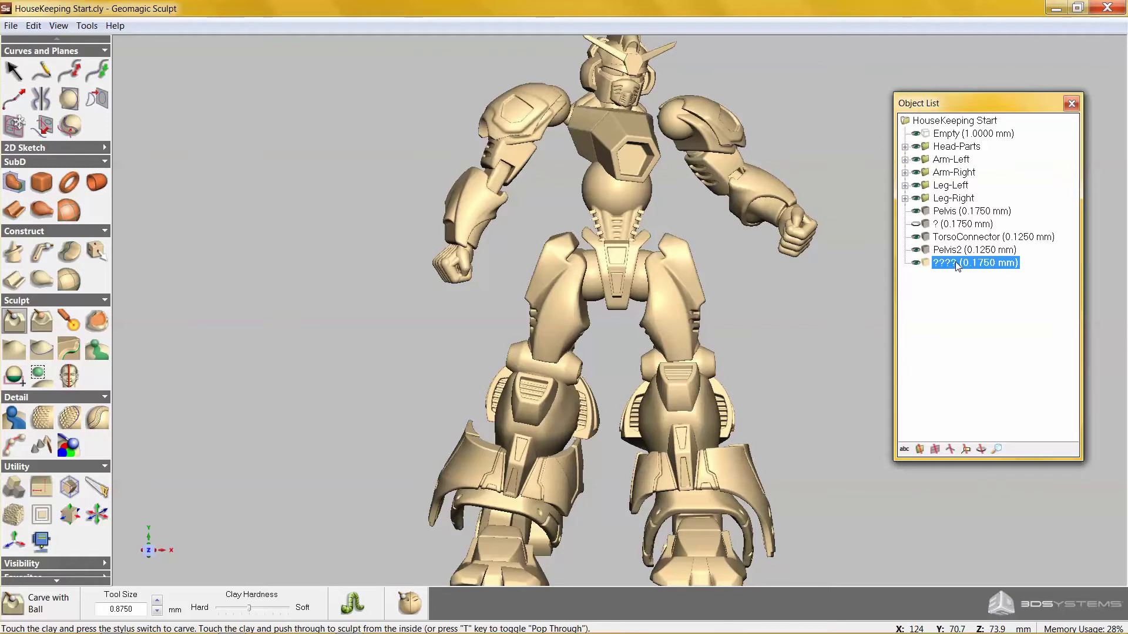
Rename the ???? piece as ChestPlate.
{"action": "right_click", "coordinate": [952, 259]}
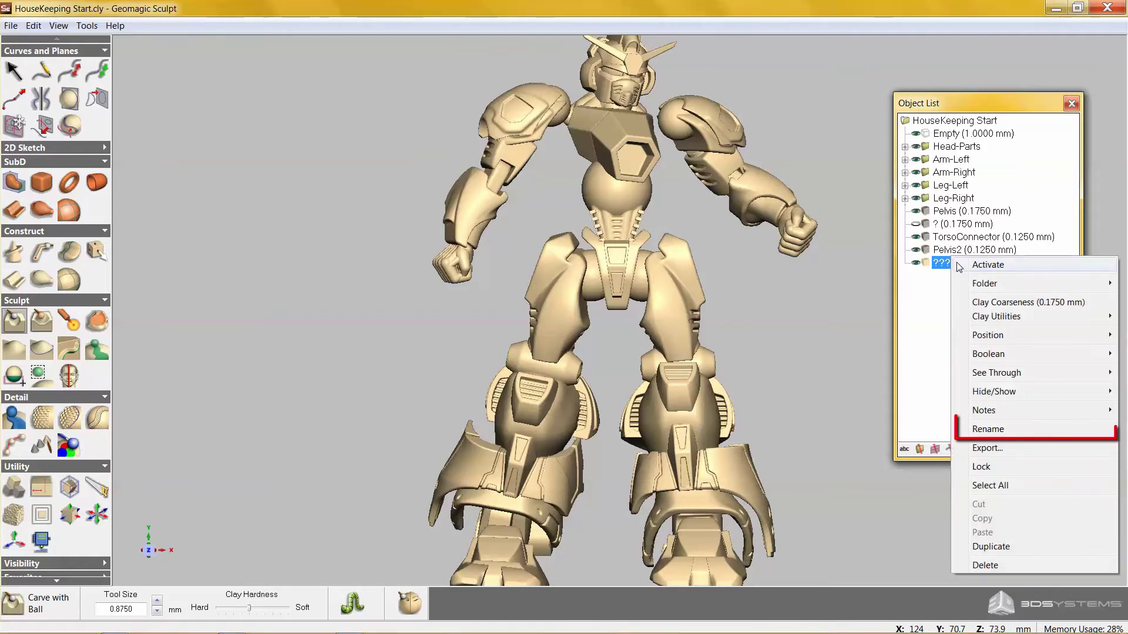
{"action": "left_click", "coordinate": [983, 430]}
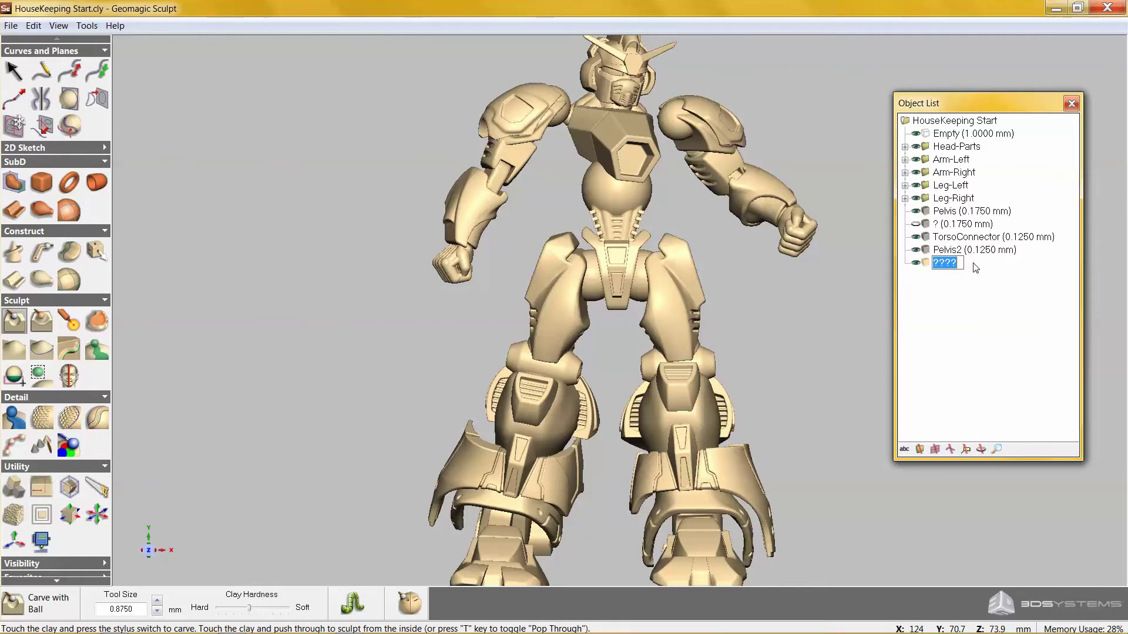
{"action": "type", "text": "ChestPlate"}
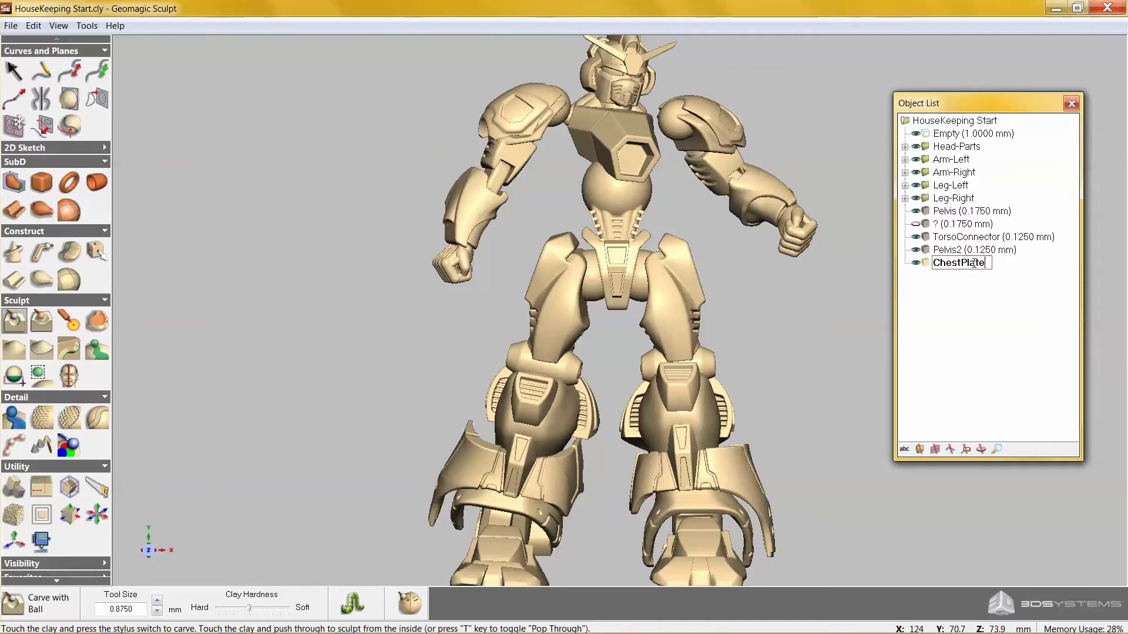
{"action": "key", "text": "Return"}
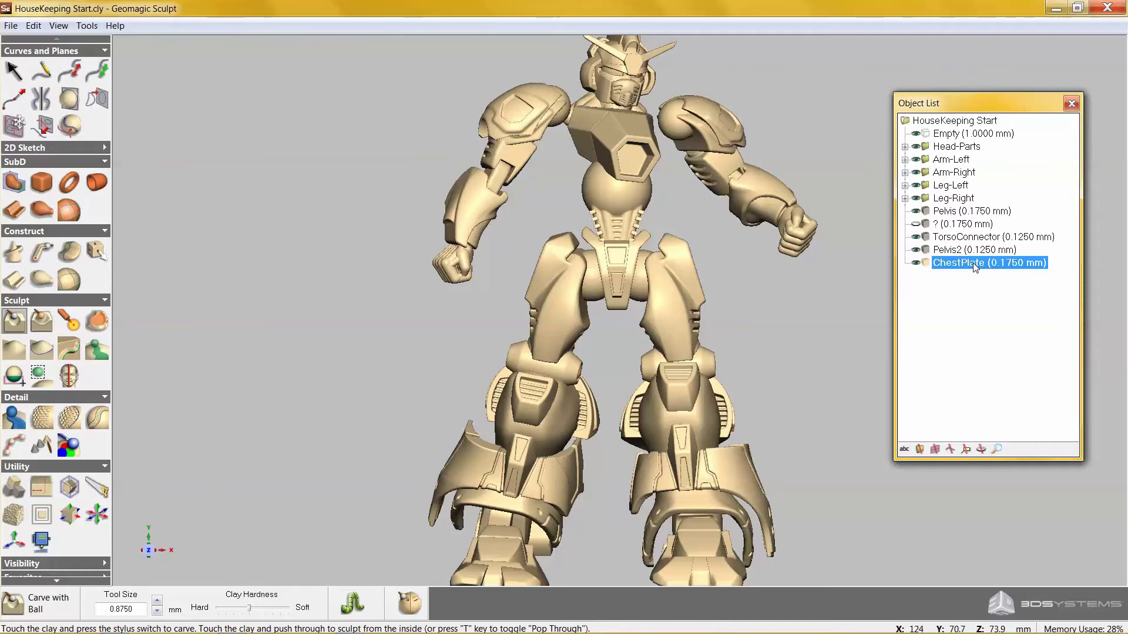
Show the hidden piece named ? and rename it as Body.
{"action": "left_click", "coordinate": [917, 224]}
{"action": "right_click", "coordinate": [921, 222]}
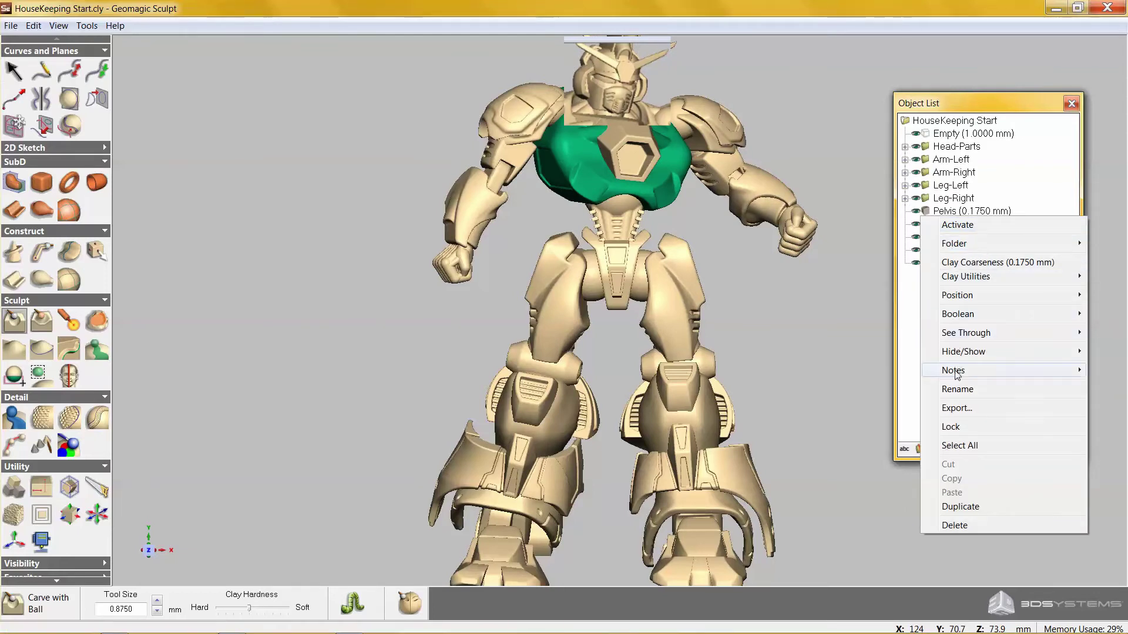
{"action": "left_click", "coordinate": [956, 389]}
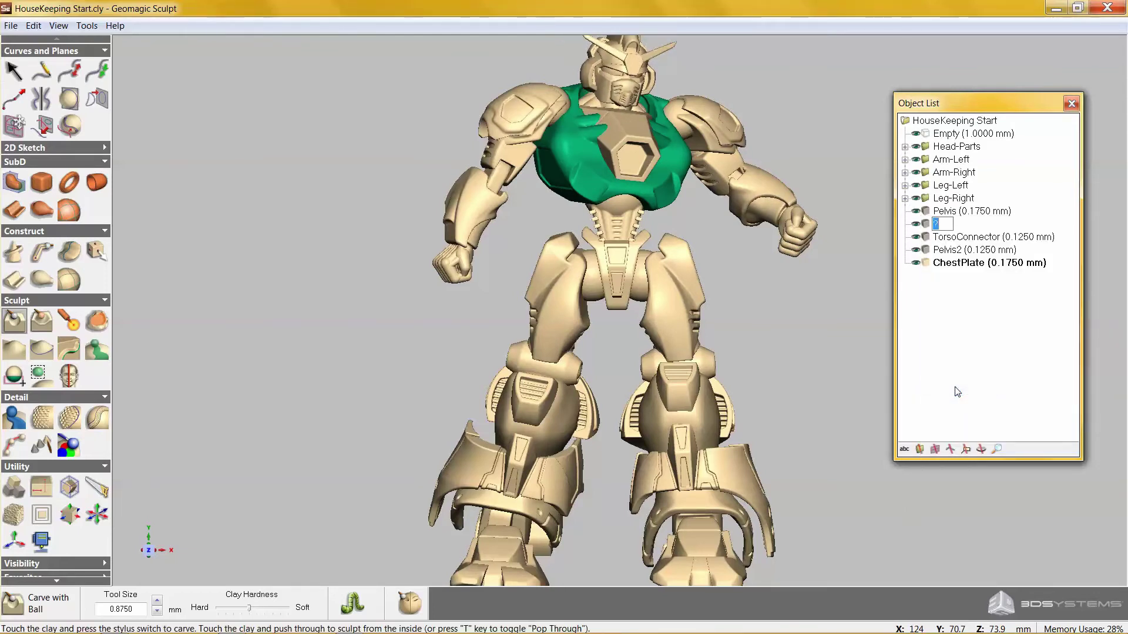
{"action": "type", "text": "Body"}
{"action": "key", "text": "Return"}
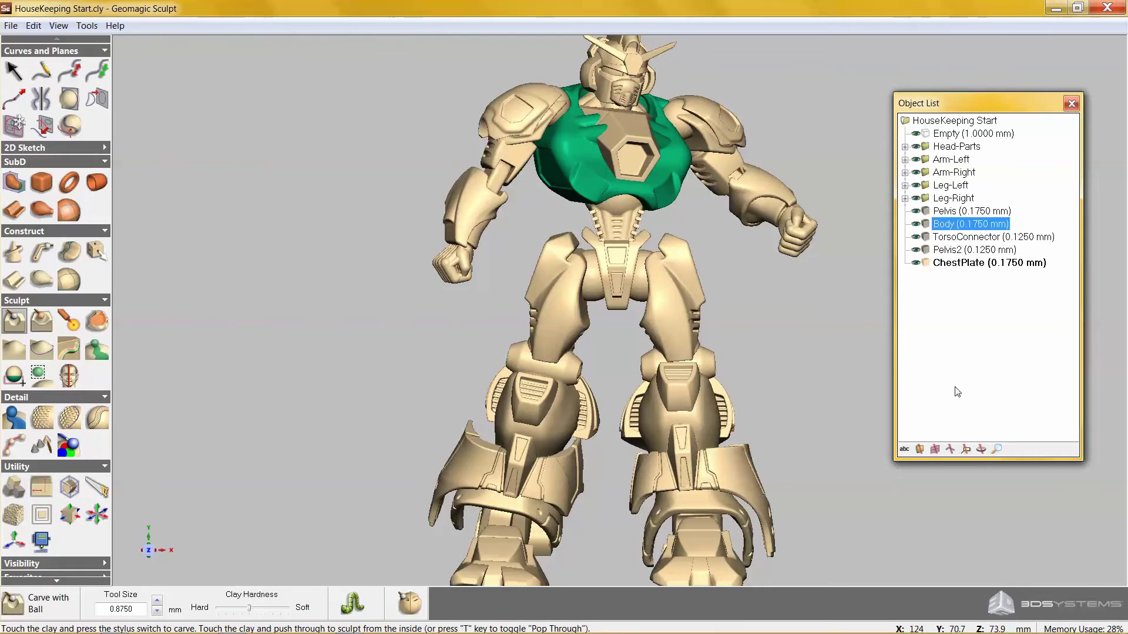
{"action": "left_click", "coordinate": [957, 392]}
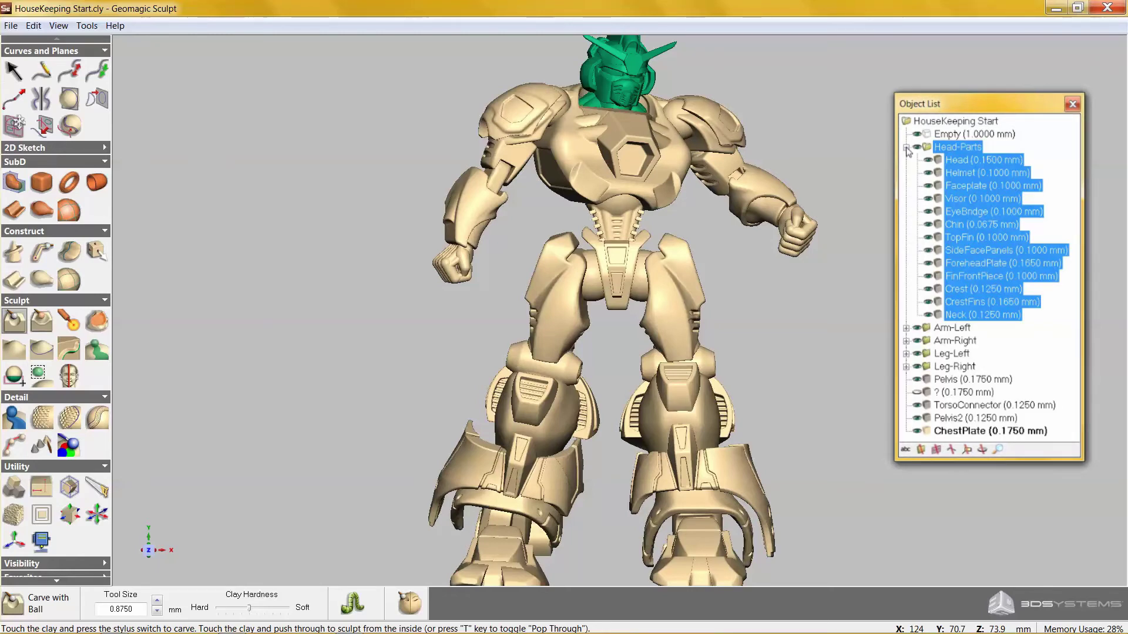
Collapse the Head-Parts folder and show the hidden ? piece.
{"action": "left_click", "coordinate": [906, 148]}
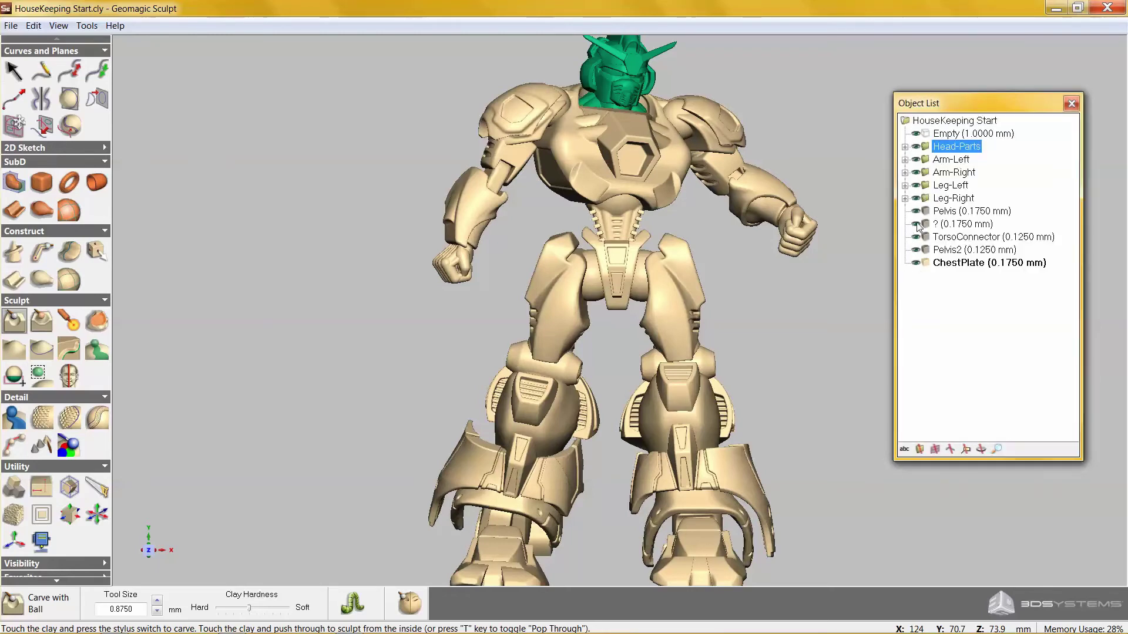
{"action": "left_click", "coordinate": [917, 224]}
{"action": "left_click", "coordinate": [956, 387]}
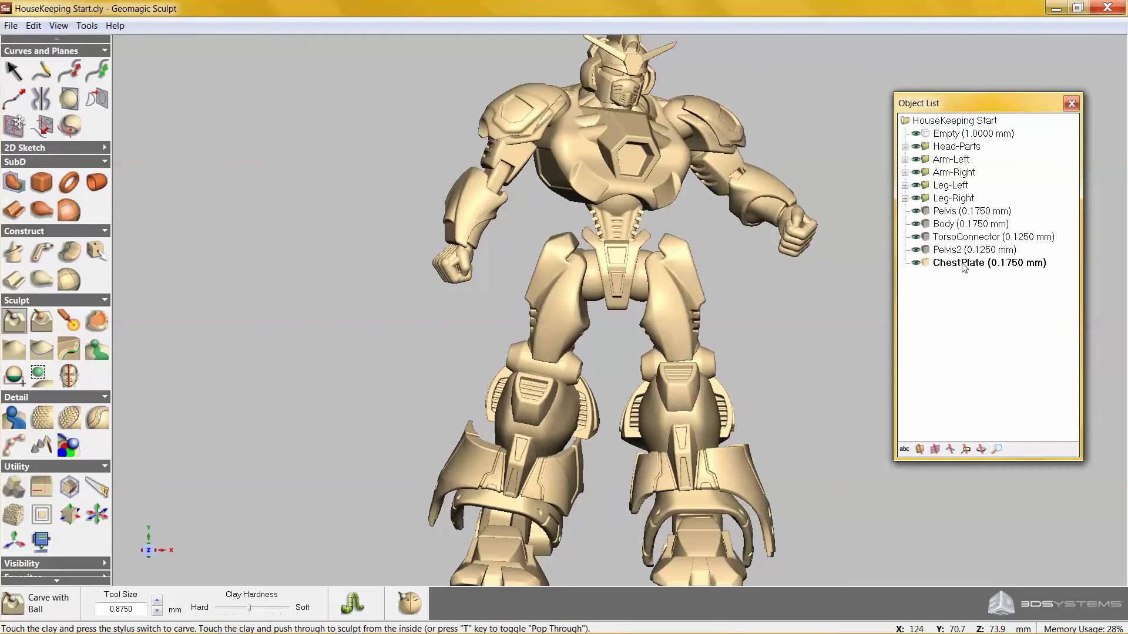
Collect Pelvis, Body, TorsoConnector, Pelvis2 and ChestPlate into a folder named Body Parts and place it directly below Head-Parts.
{"action": "left_click", "coordinate": [952, 229]}
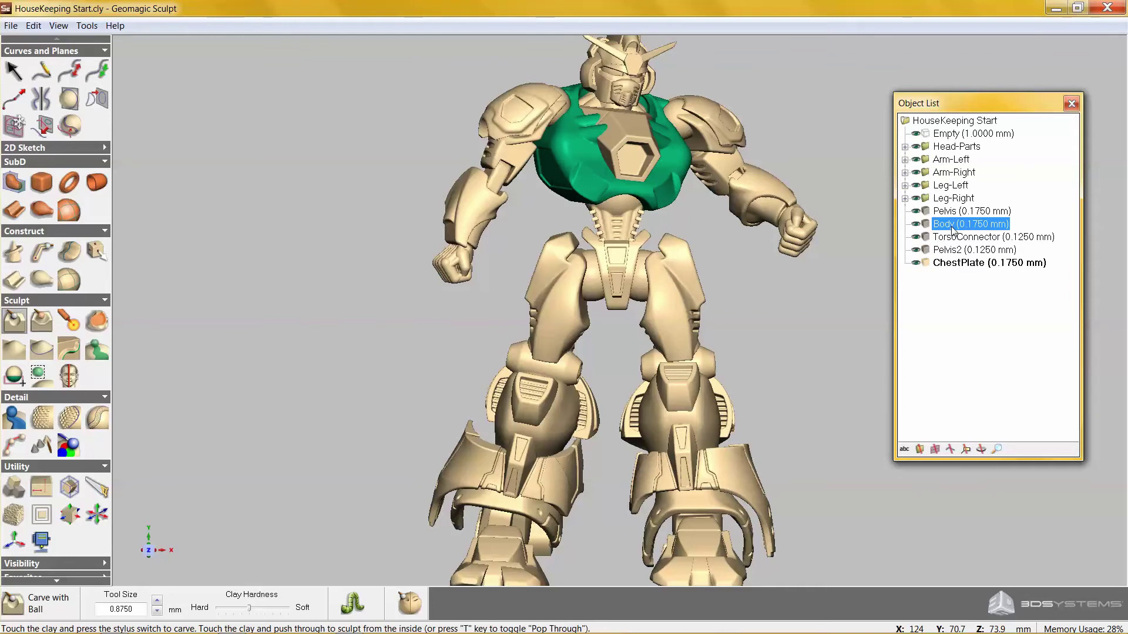
{"action": "left_click", "coordinate": [958, 265], "text": "ctrl"}
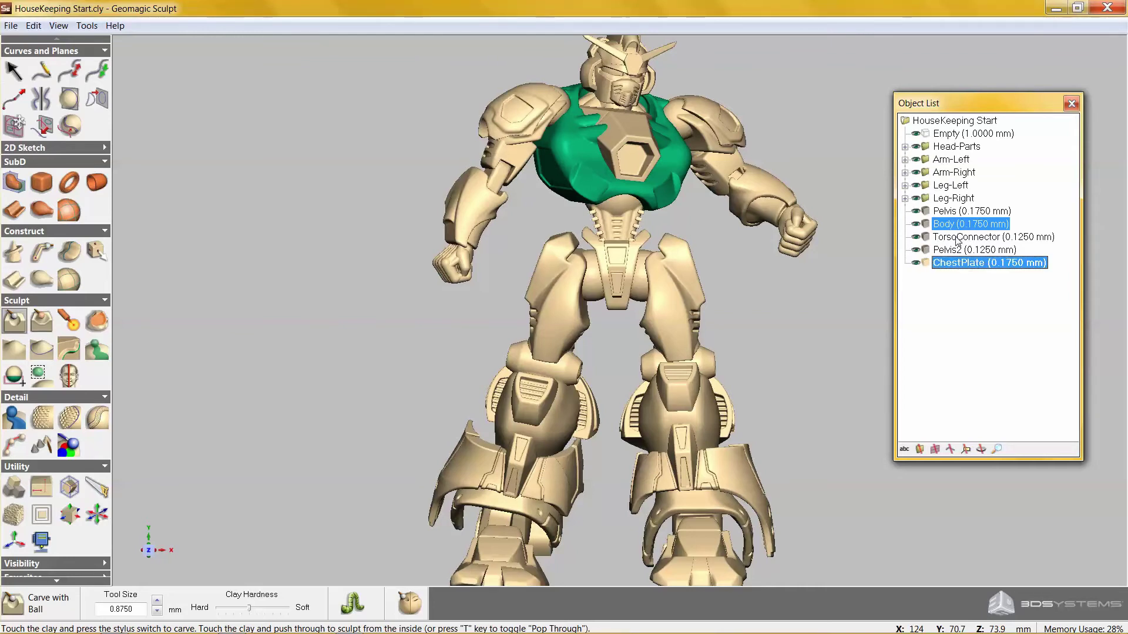
{"action": "left_click", "coordinate": [957, 238], "text": "ctrl"}
{"action": "left_click", "coordinate": [955, 212], "text": "ctrl"}
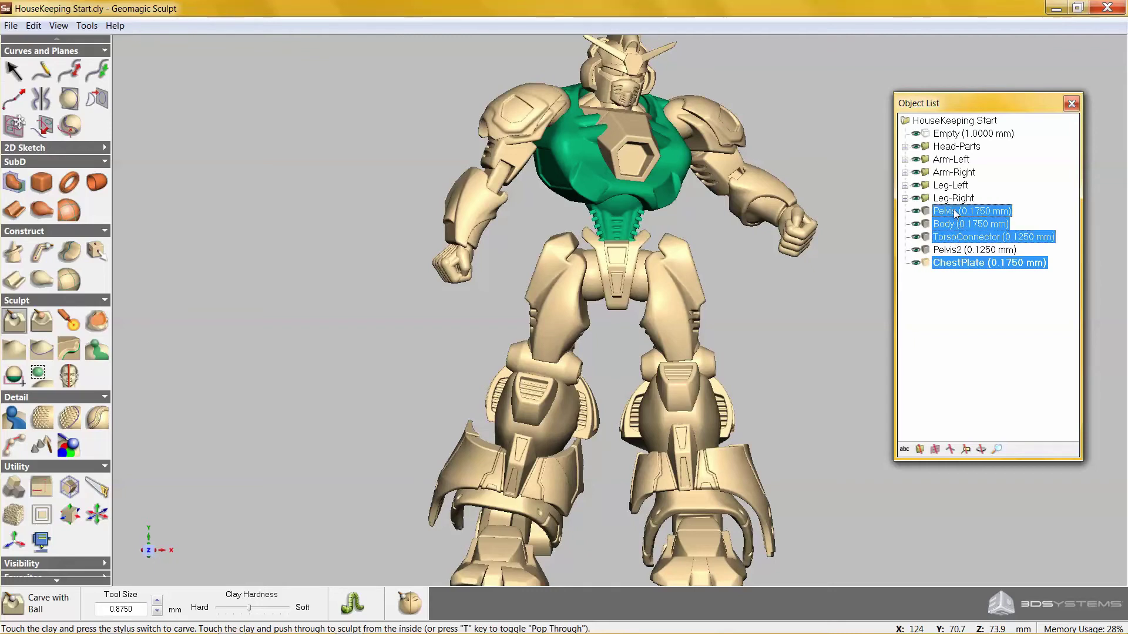
{"action": "left_click", "coordinate": [954, 251], "text": "ctrl"}
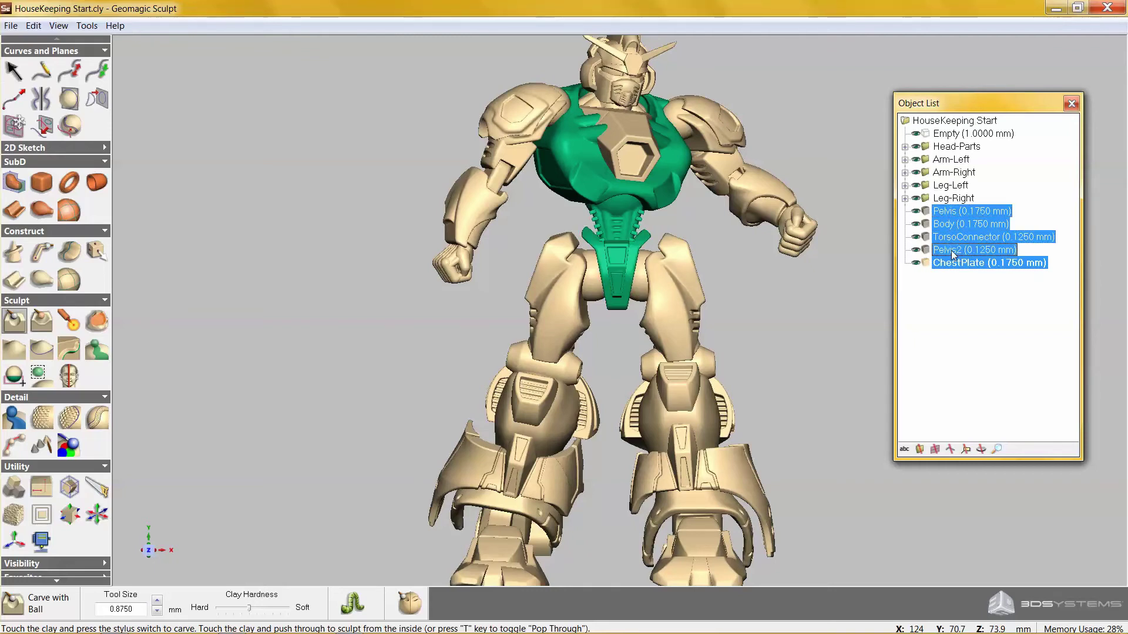
{"action": "right_click", "coordinate": [954, 254]}
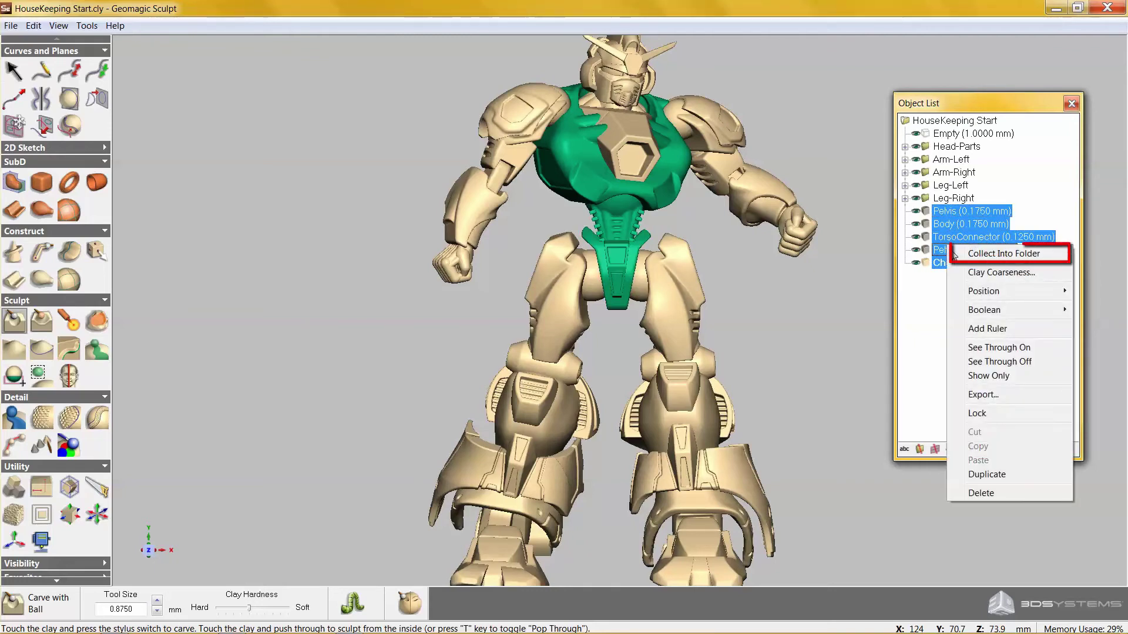
{"action": "left_click", "coordinate": [1007, 257]}
{"action": "type", "text": "Body P"}
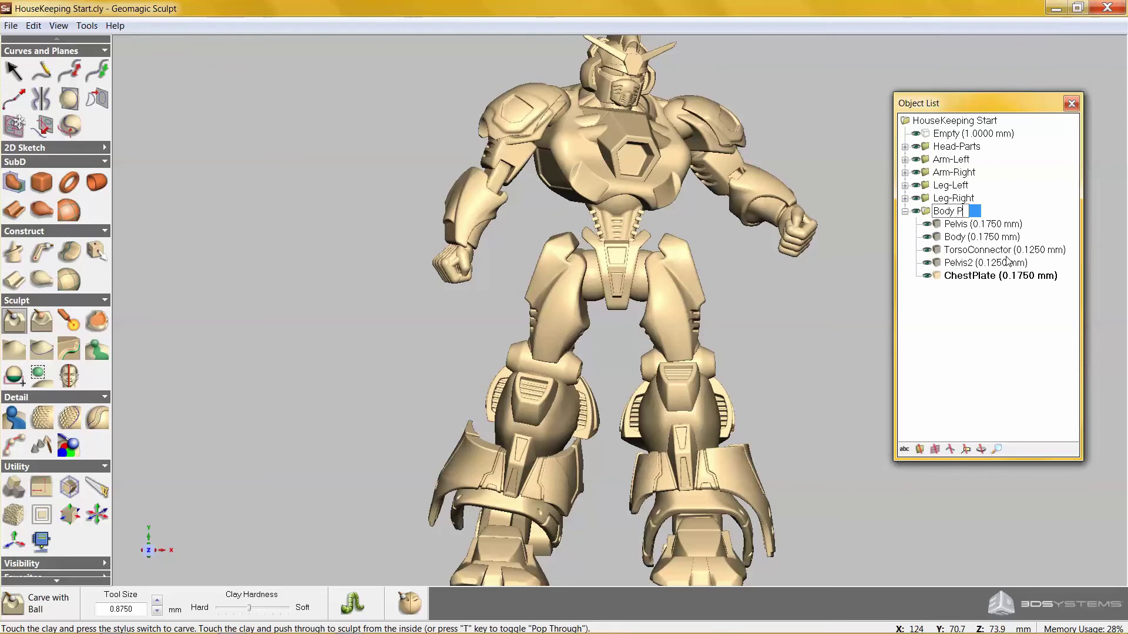
{"action": "type", "text": "arts"}
{"action": "key", "text": "Return"}
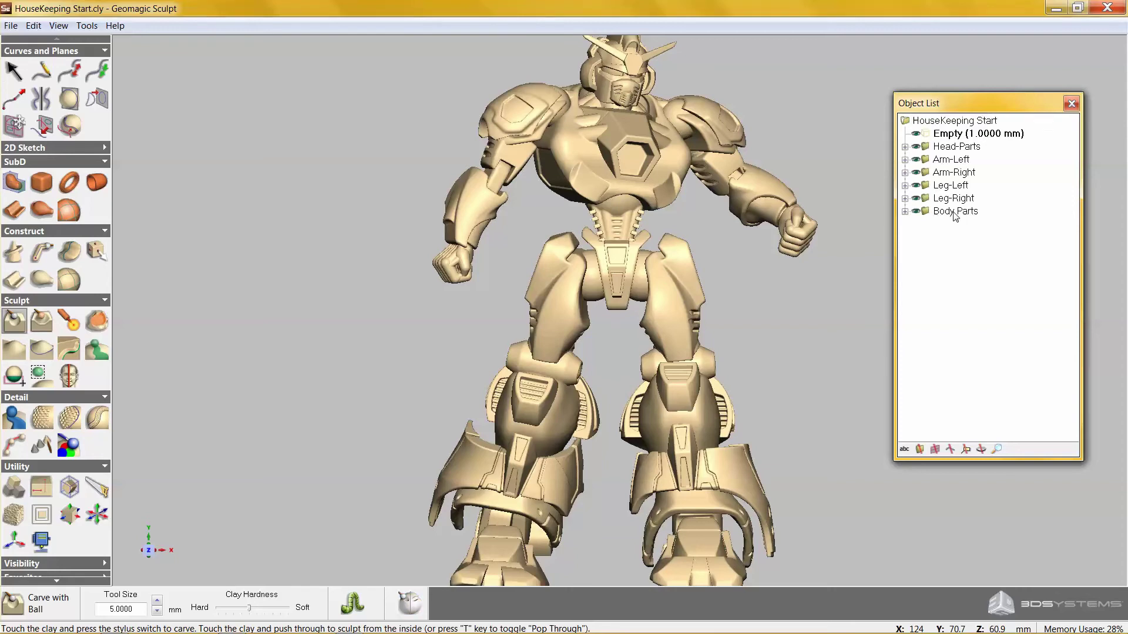
{"action": "left_click_drag", "start_coordinate": [954, 216], "coordinate": [974, 156]}
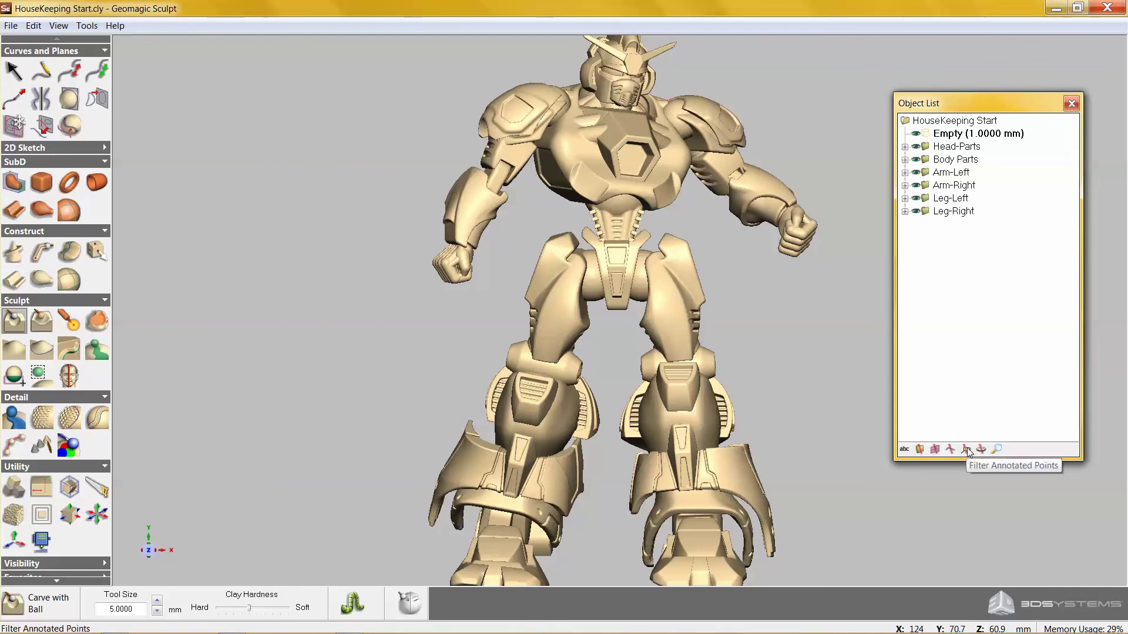
Open the Object List's Find dialog to view its search options, and close it without searching.
{"action": "left_click", "coordinate": [997, 449]}
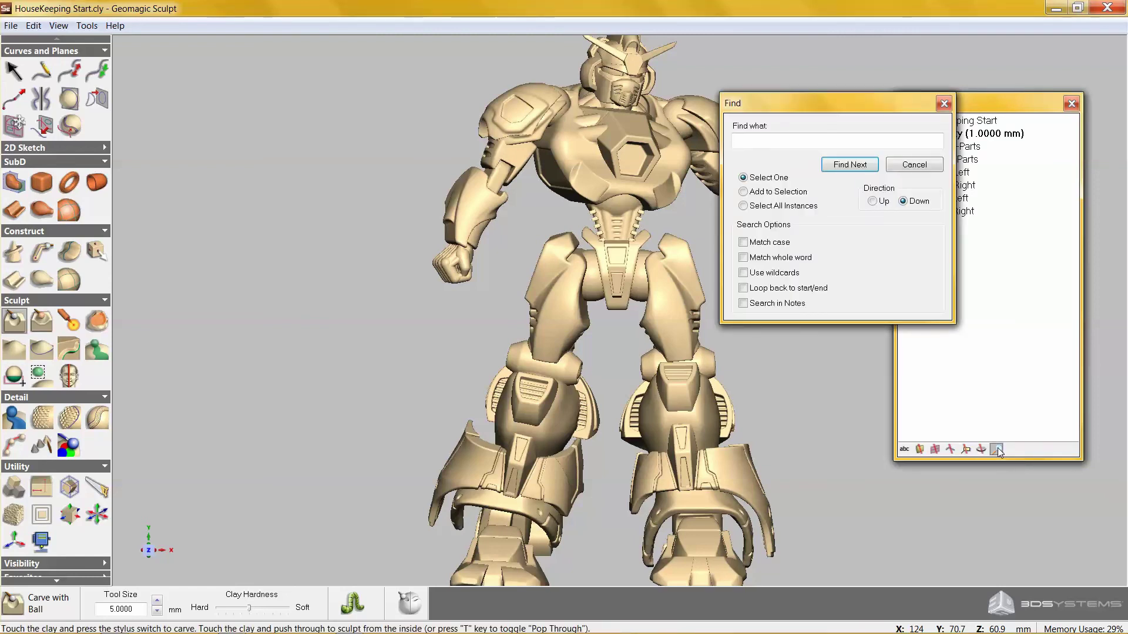
{"action": "left_click", "coordinate": [915, 165]}
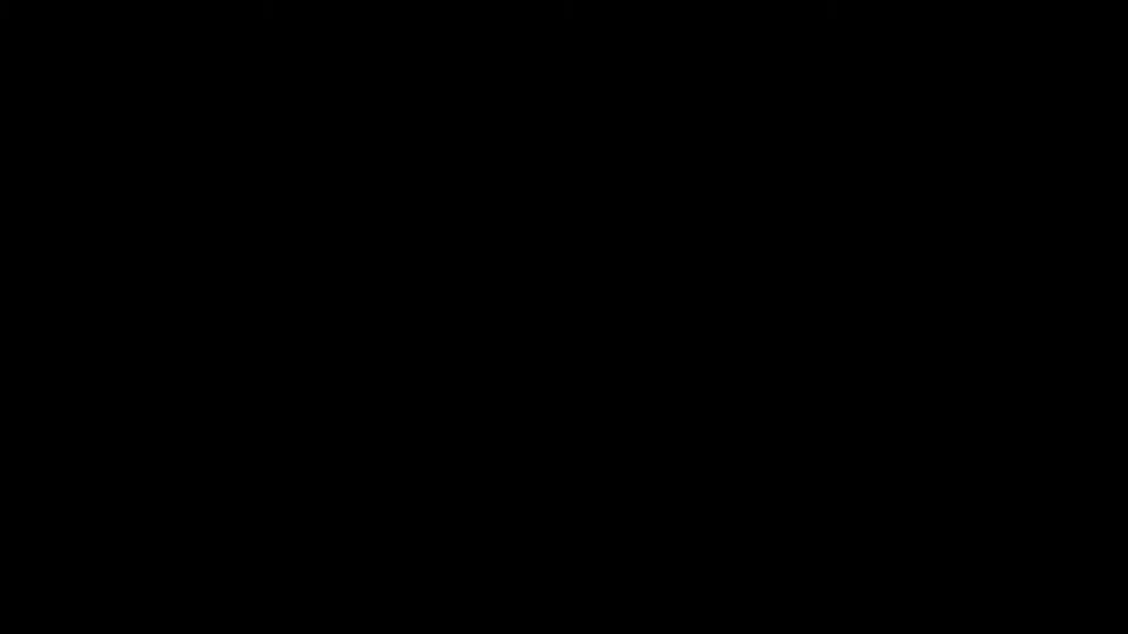